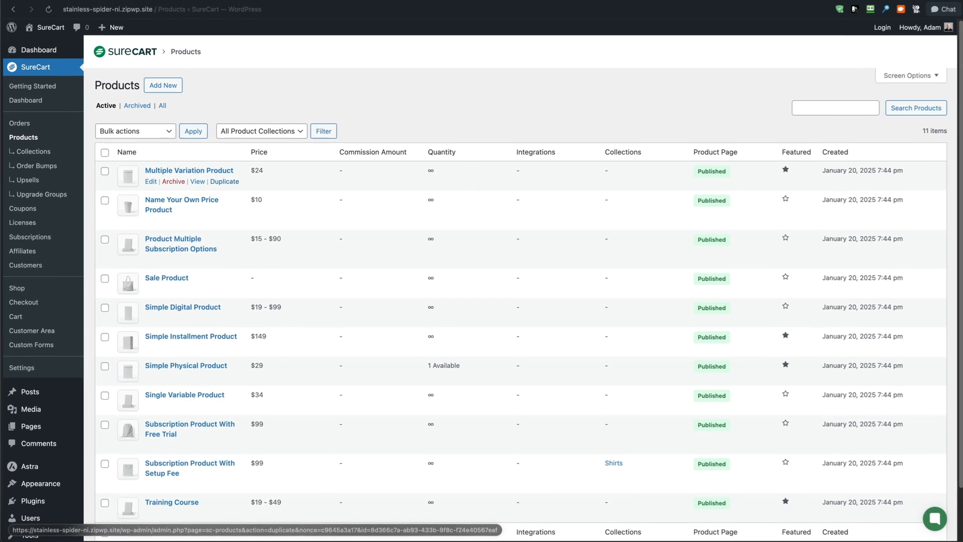
Open Multiple Variation Product for editing and view the duplicate options for its price and for the product itself
left_click(223, 170)
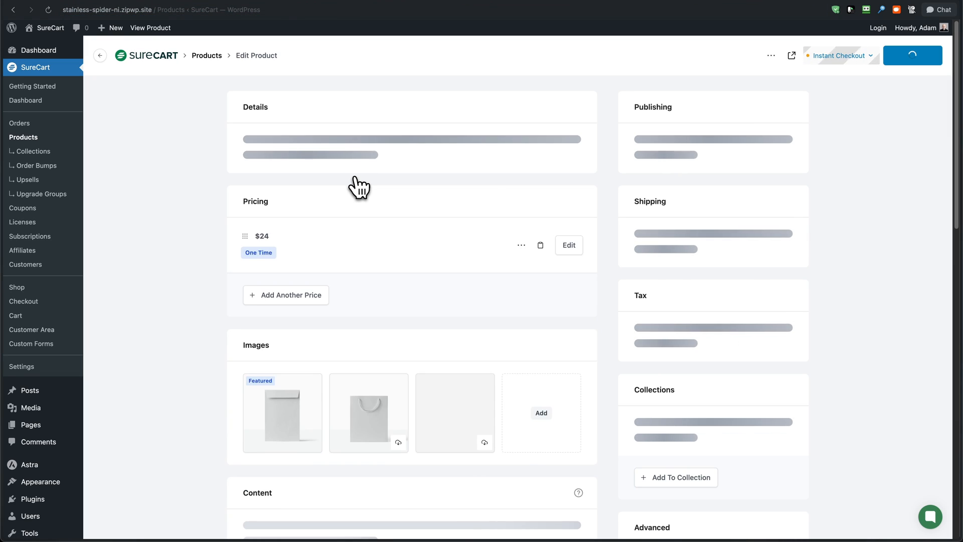
scroll(420, 273, "down", 5)
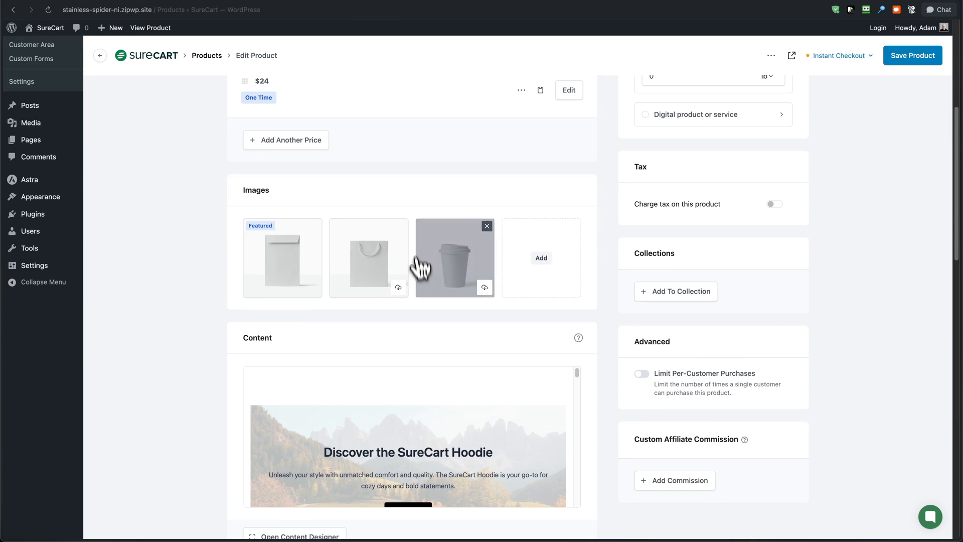
scroll(419, 273, "up", 4)
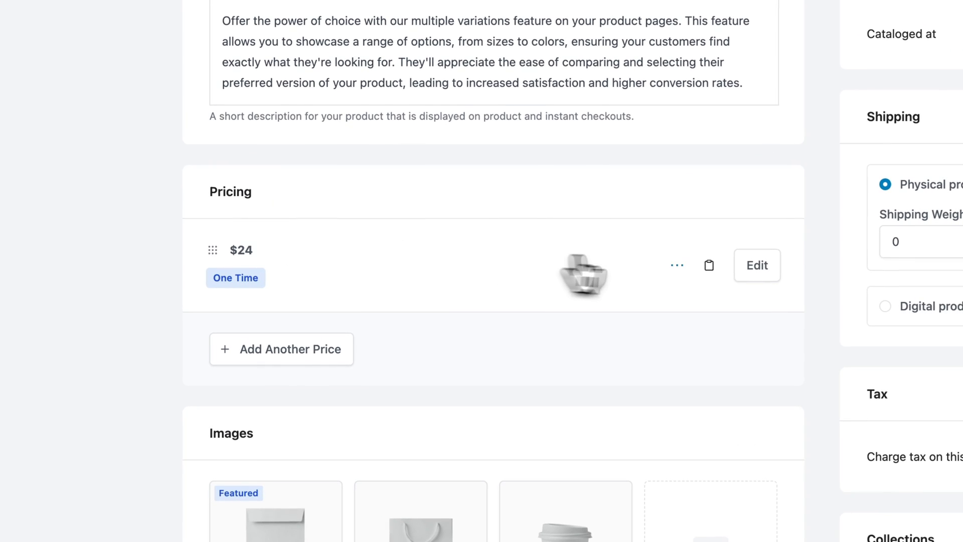
left_click(678, 265)
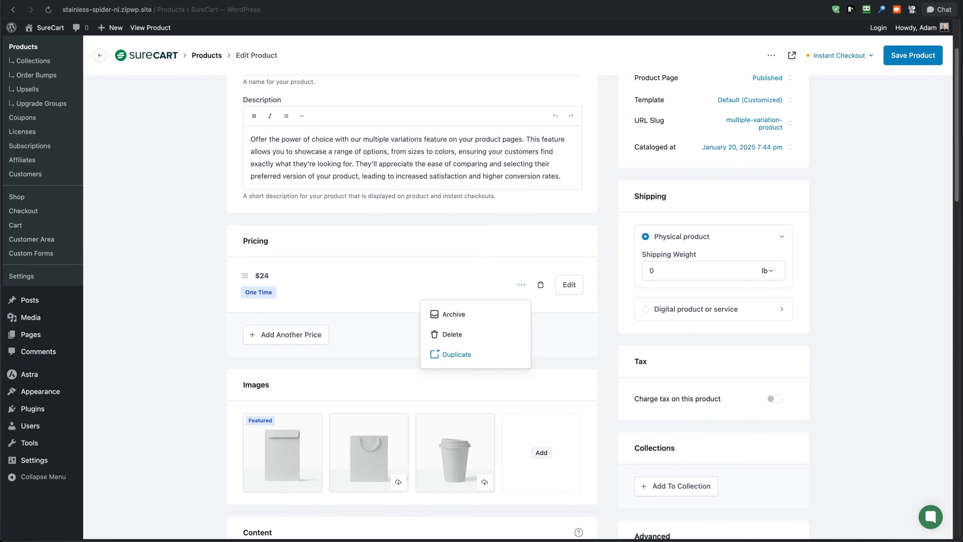
left_click(608, 303)
scroll(607, 301, "up", 3)
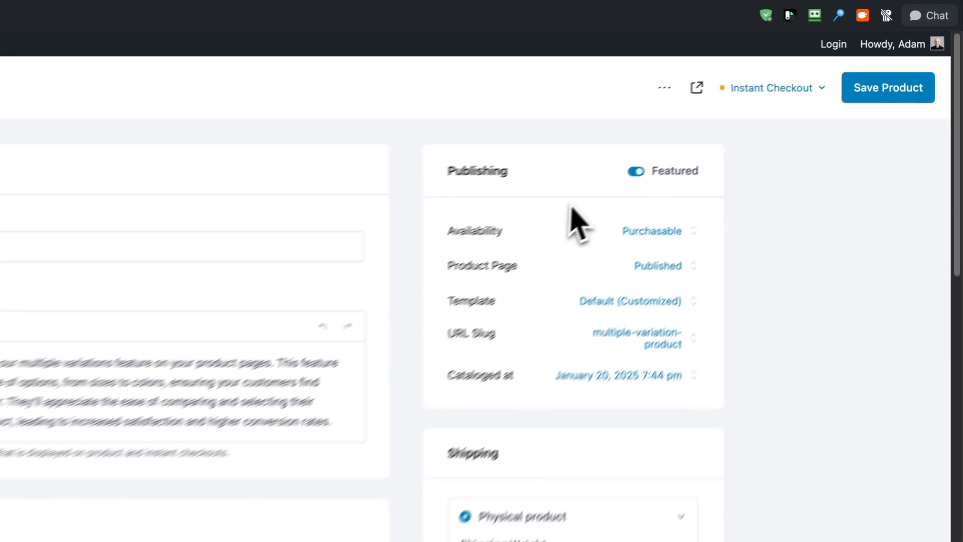
left_click(770, 56)
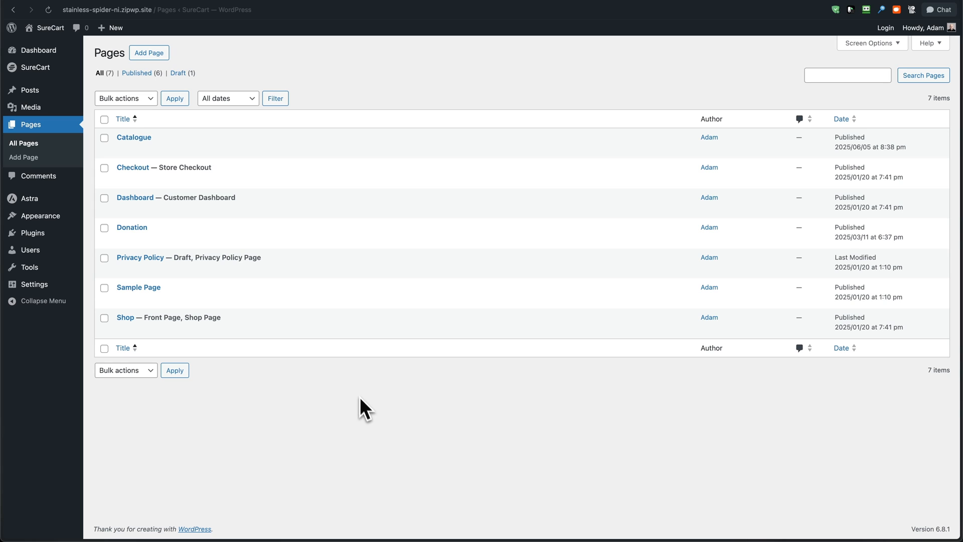
Add a new page titled "My Amazing Product" and insert a Product Form block in it
left_click(149, 53)
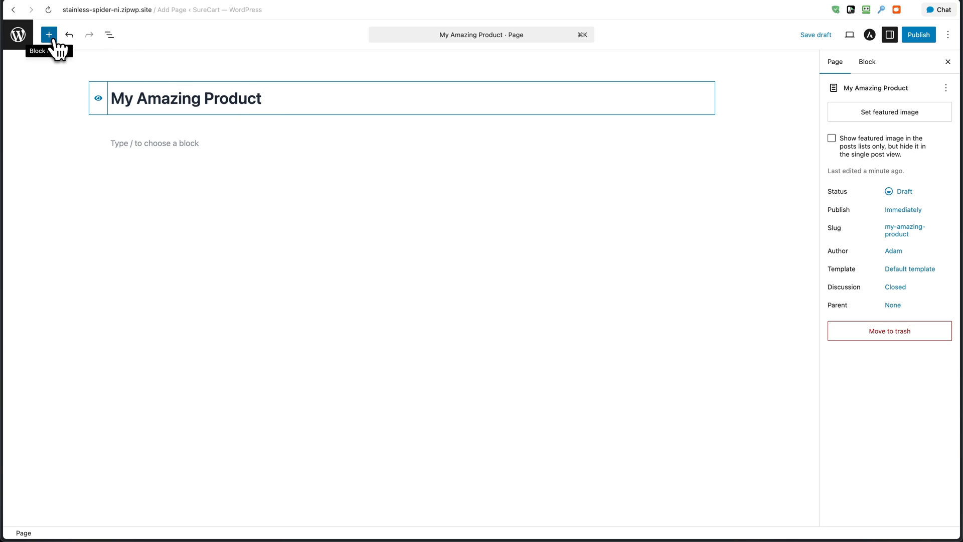
left_click(52, 39)
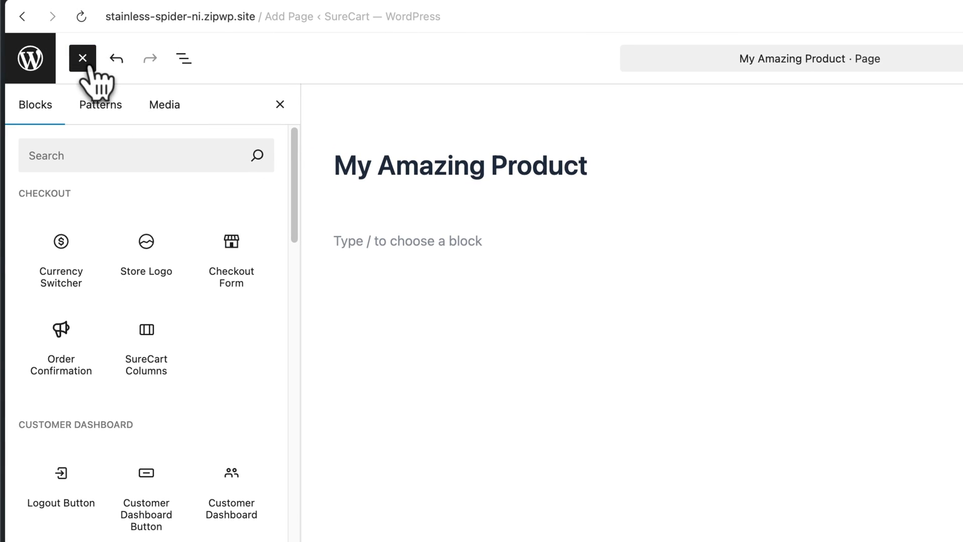
scroll(185, 310, "down", 3)
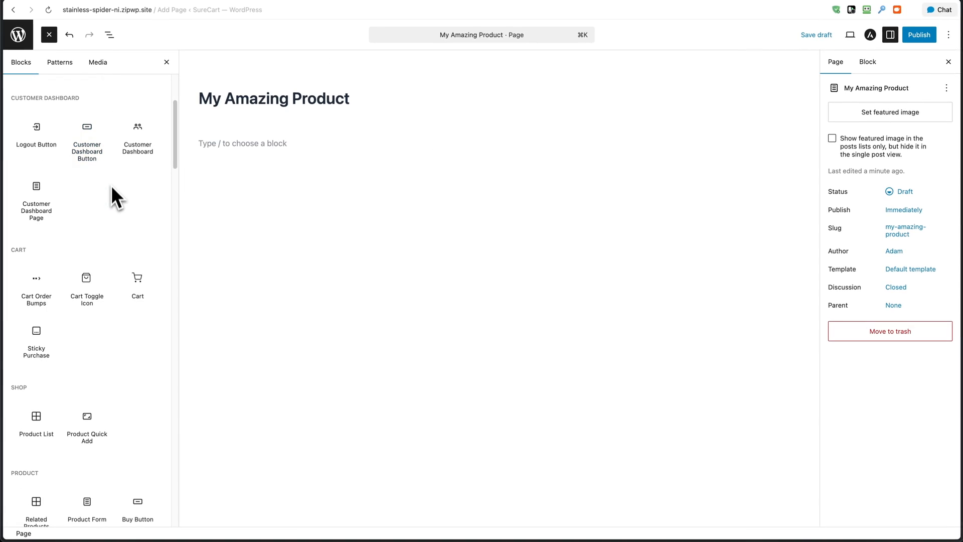
scroll(111, 203, "down", 6)
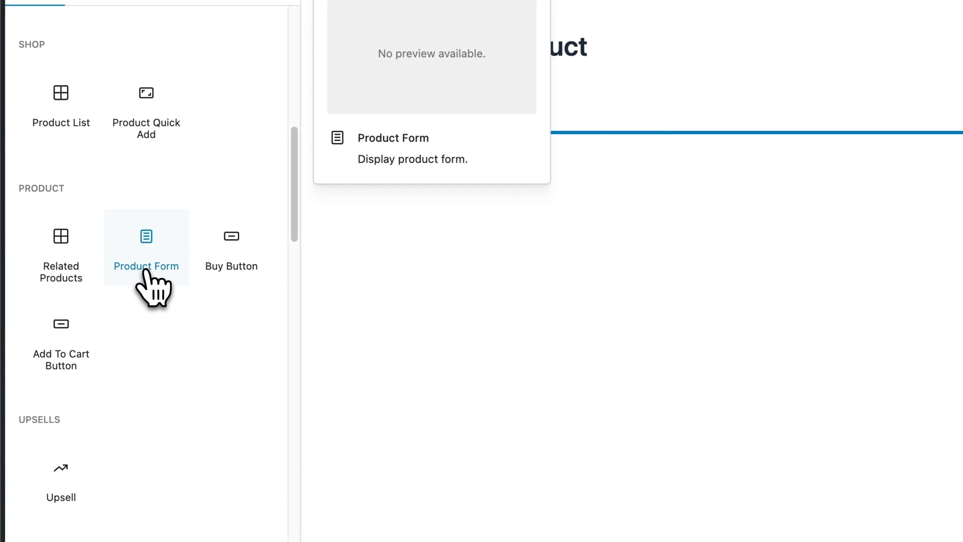
left_click(147, 273)
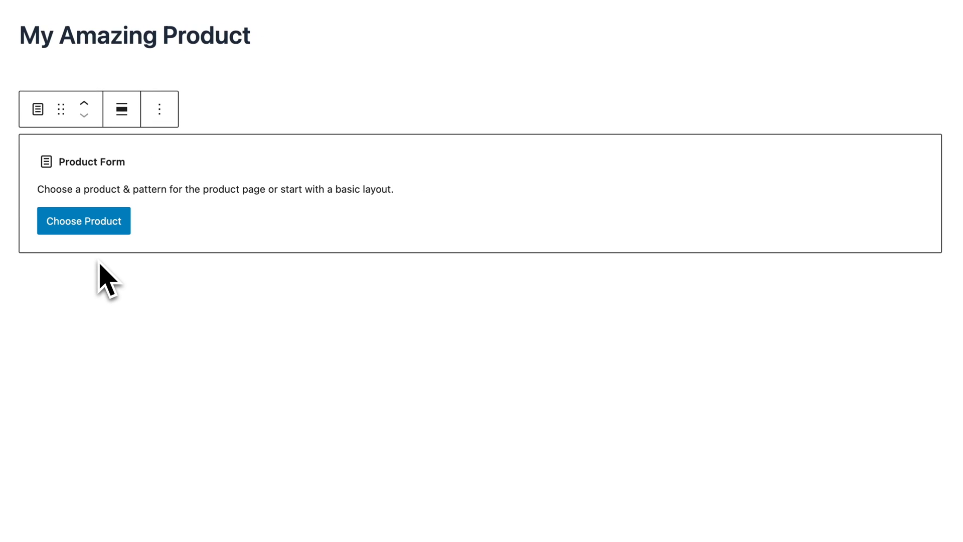
Assign Product Multiple Subscription Options to the product form and start it with the basic layout
left_click(91, 226)
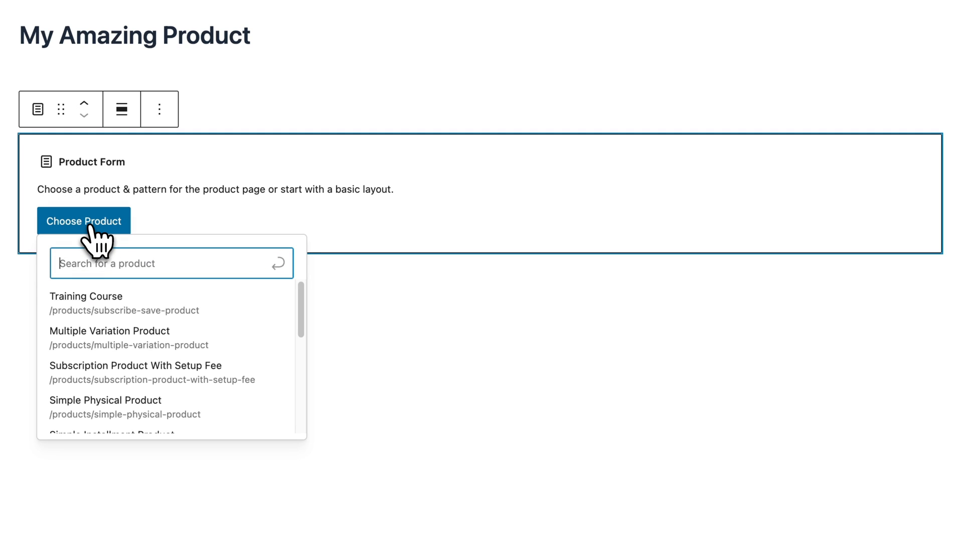
left_click(136, 332)
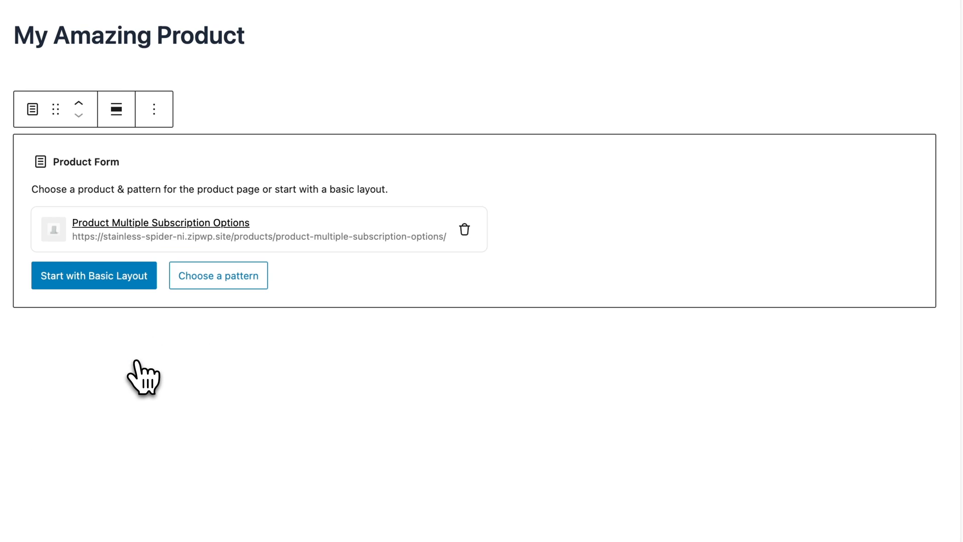
left_click(94, 281)
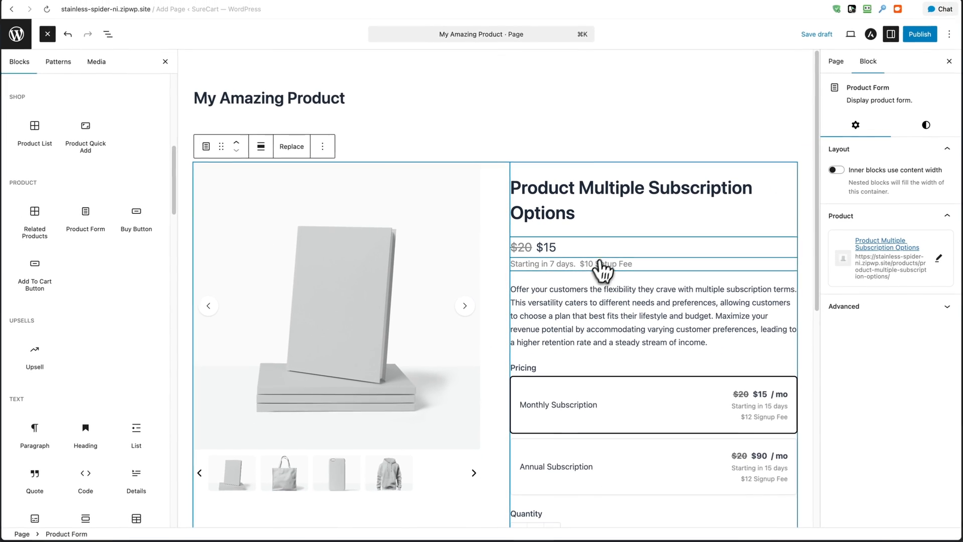
scroll(602, 271, "down", 3)
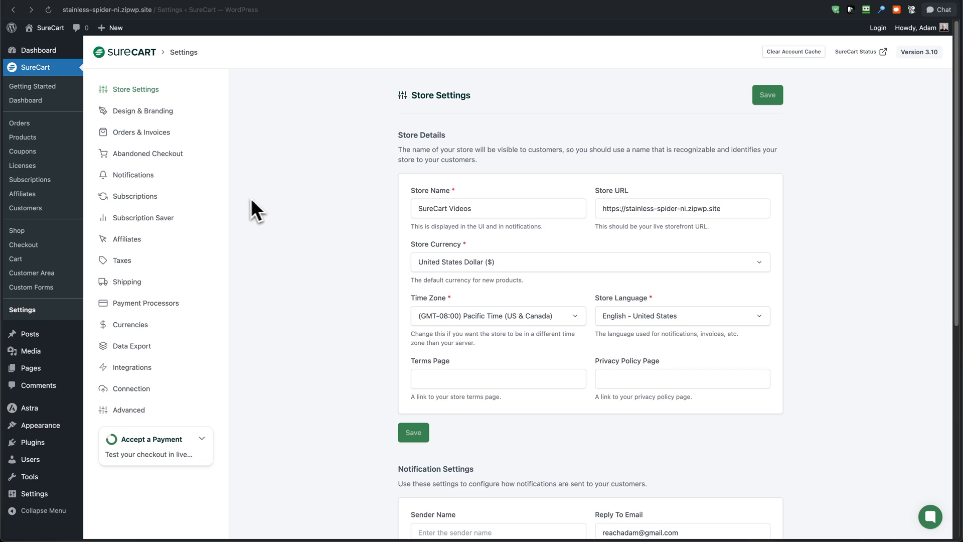
Open the store's subscription settings and review the cancellation, renewal reminder and failed payment options
left_click(149, 198)
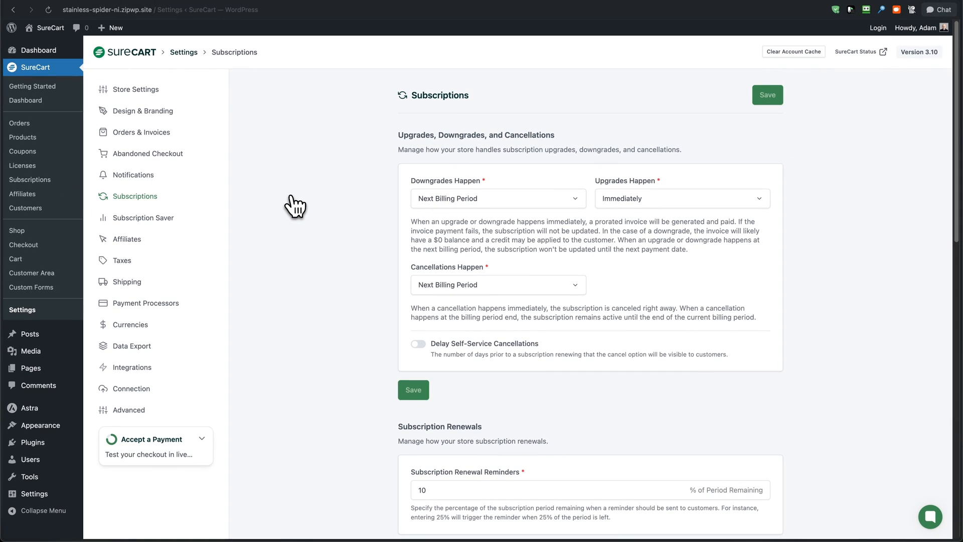
scroll(295, 206, "down", 6)
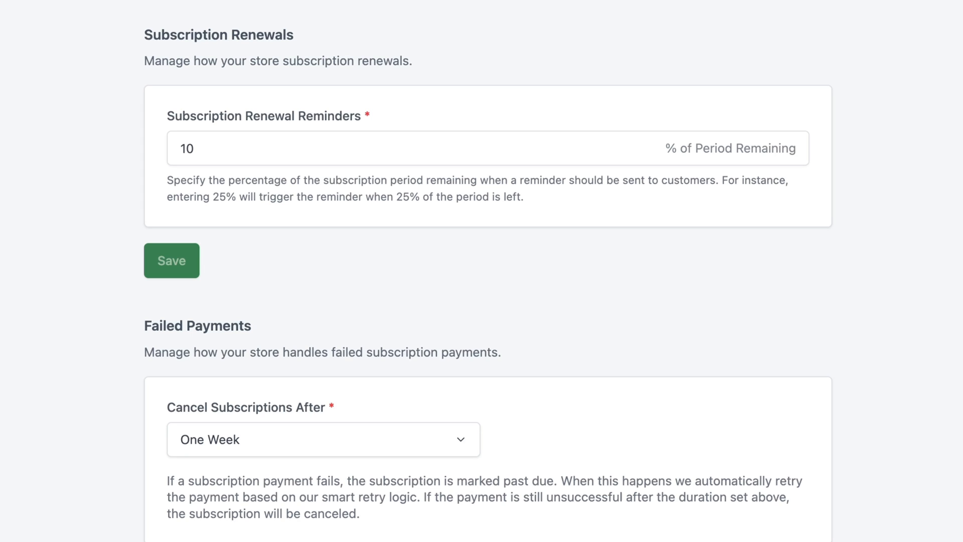
scroll(437, 75, "down", 1)
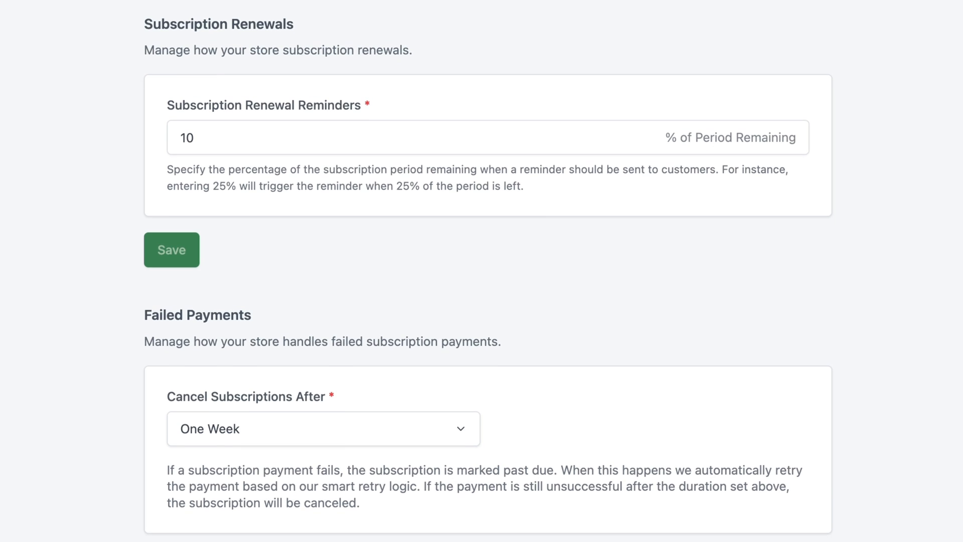
left_click(206, 128)
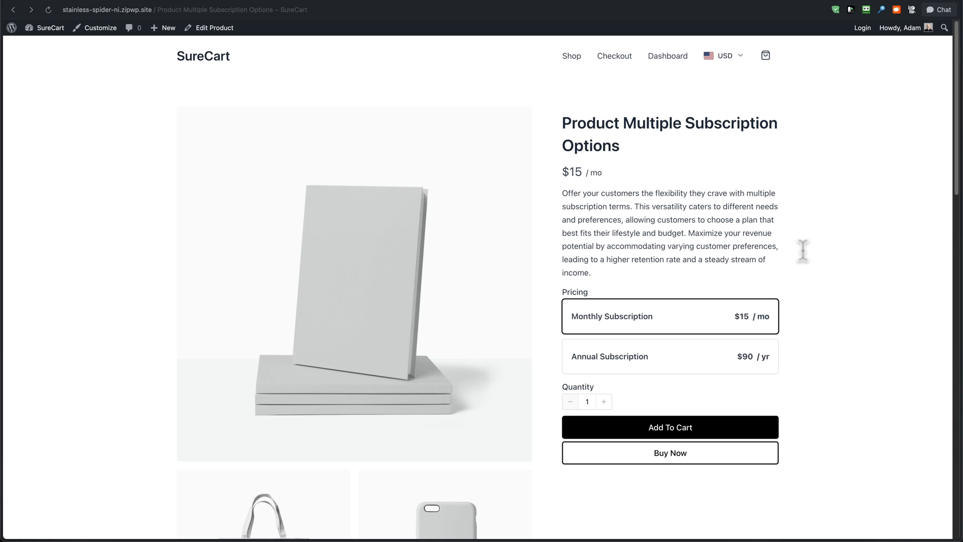
Start buying the Monthly Subscription of Product Multiple Subscription Options and switch it to the $90 annual price at checkout
left_click(672, 457)
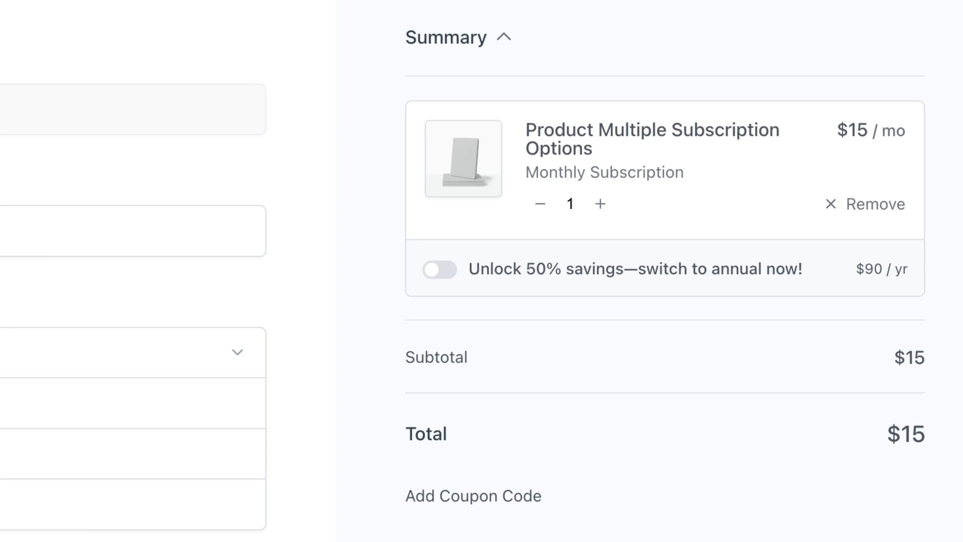
left_click(438, 272)
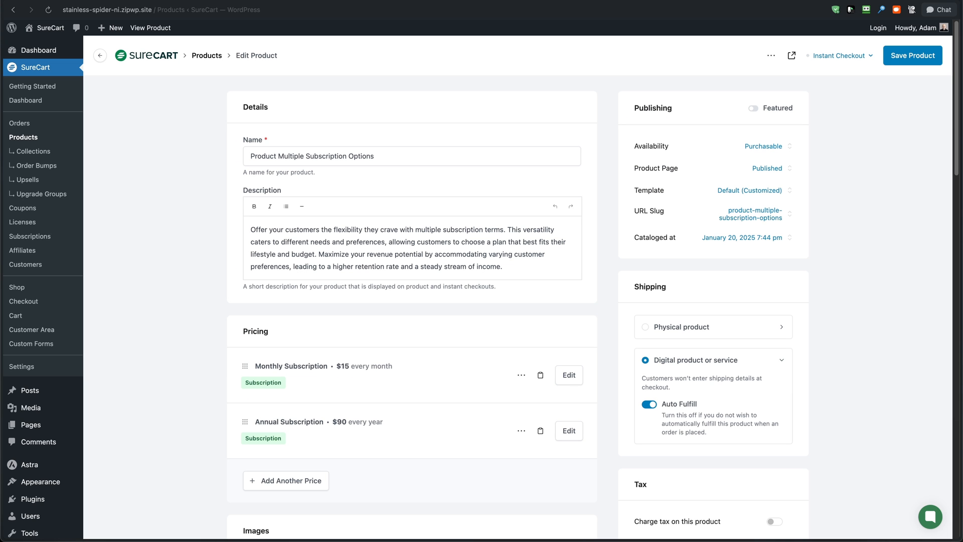
Open the Monthly Subscription price of Product Multiple Subscription Options for editing and examine its price boost settings
scroll(482, 280, "down", 5)
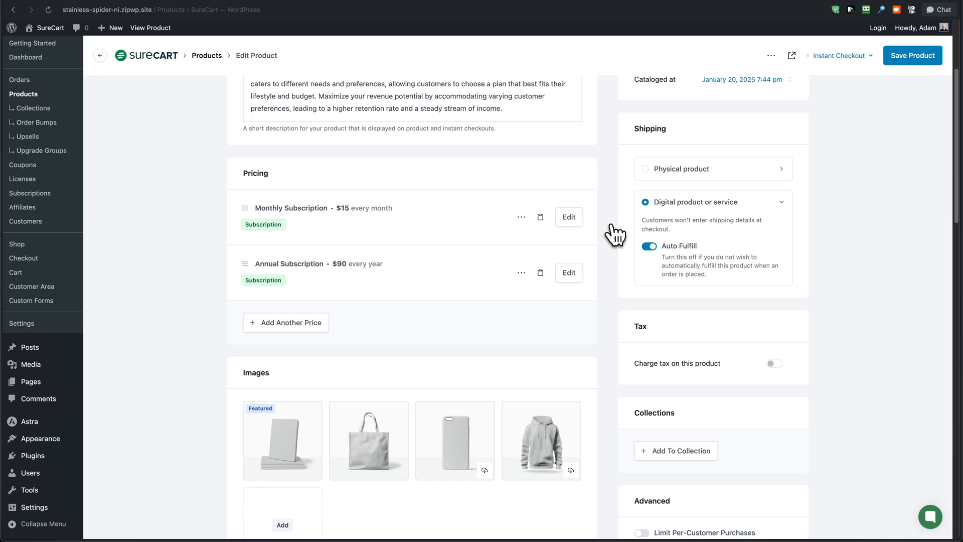
left_click(570, 219)
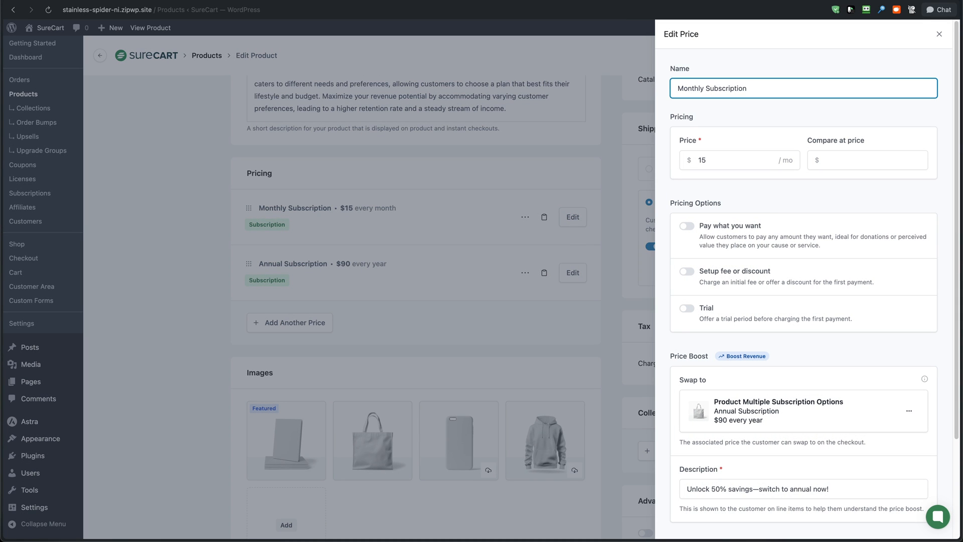
scroll(741, 238, "down", 5)
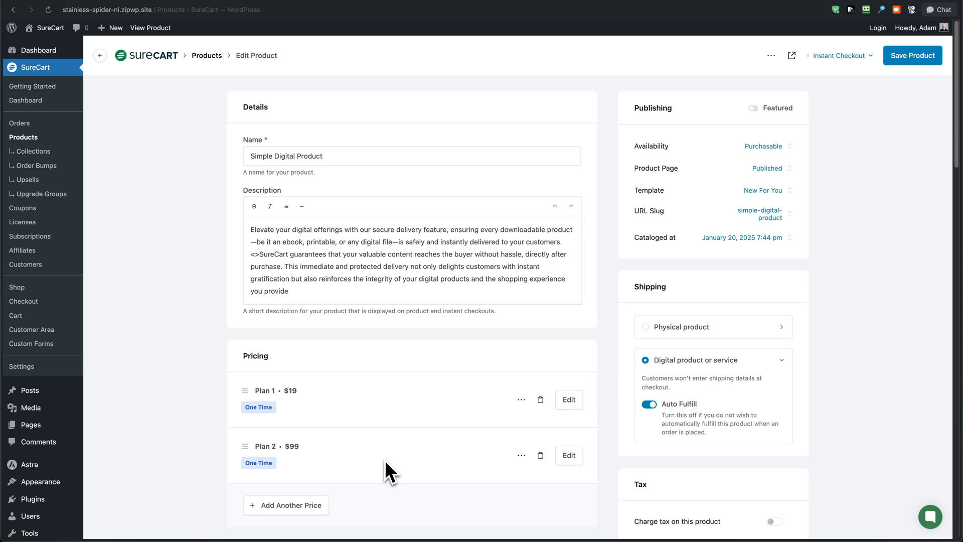
Give Plan 1 of Simple Digital Product a price boost swapping to the $99 Plan 2, described "Unlock 50% Savings With Our Upgrade Plan", and update the price
left_click(569, 400)
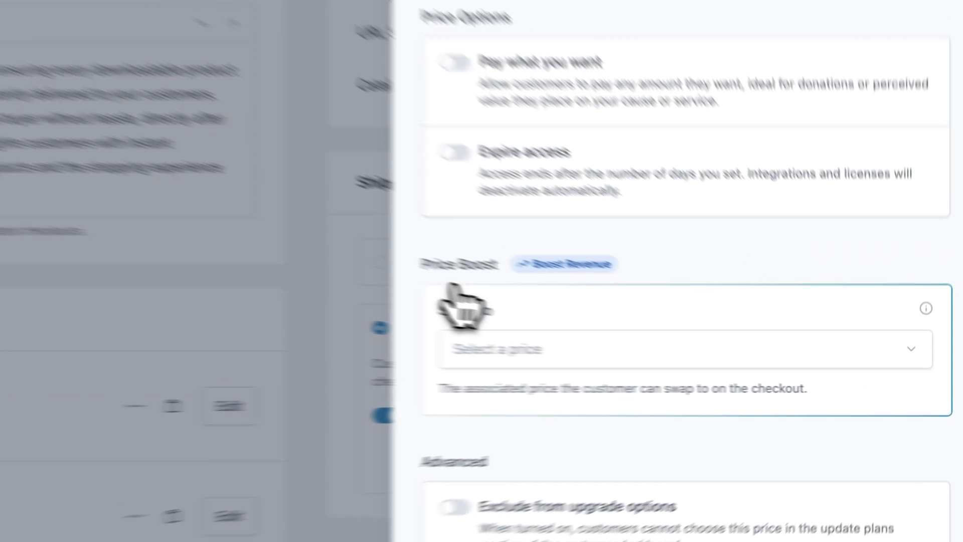
left_click(719, 350)
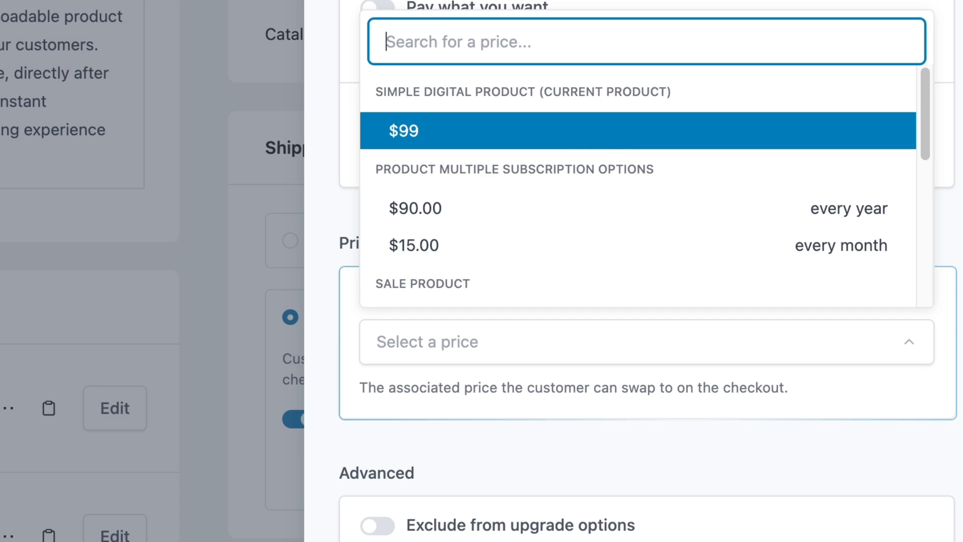
left_click(583, 126)
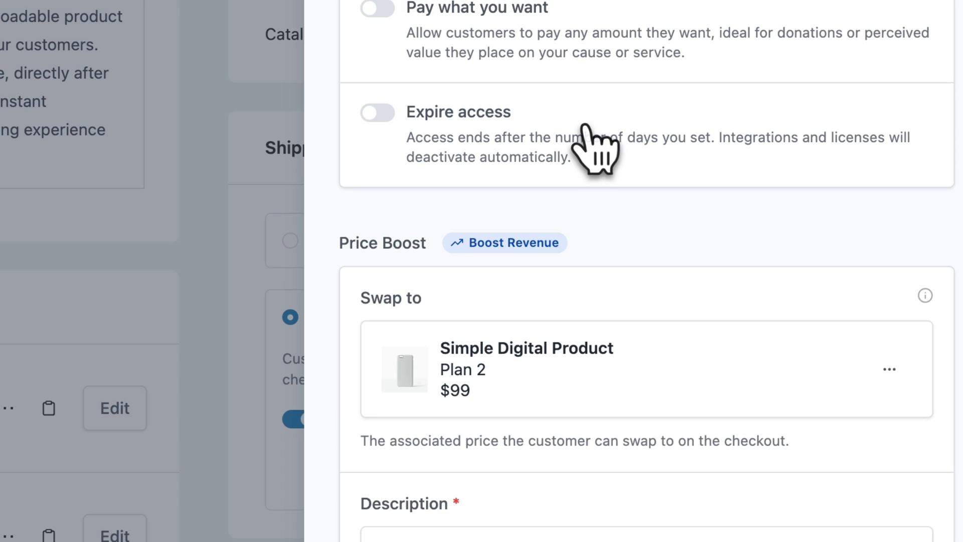
scroll(564, 516, "down", 4)
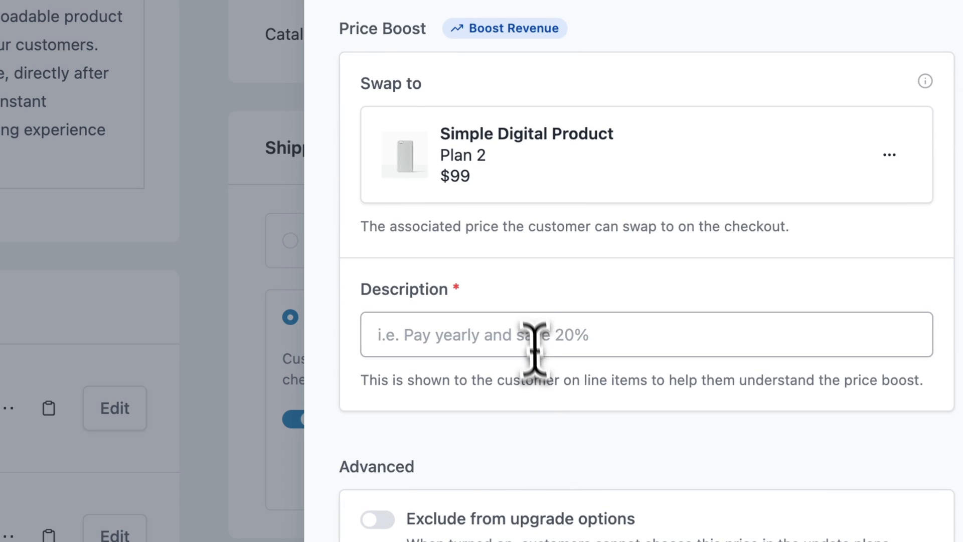
left_click(529, 327)
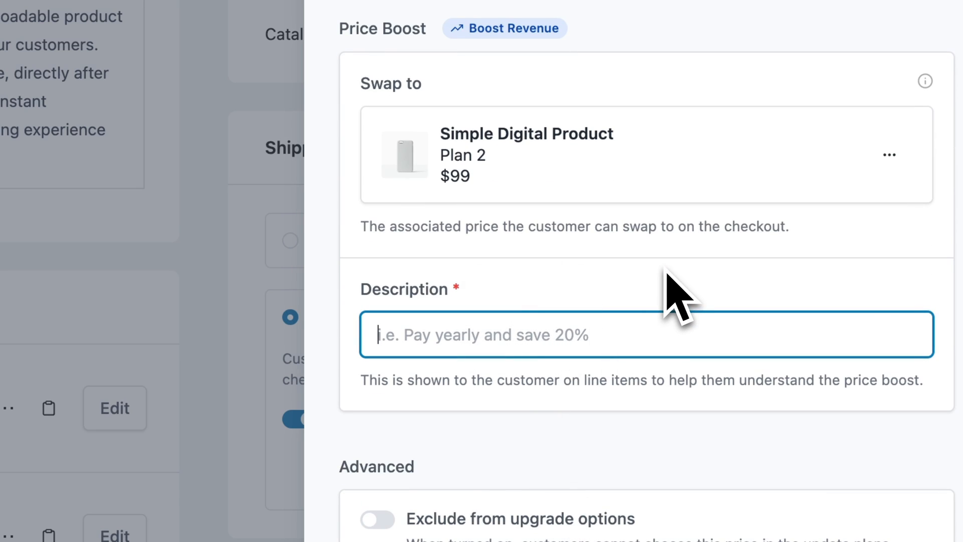
type("Unlock 50% Savings With Our Upgrade Plan")
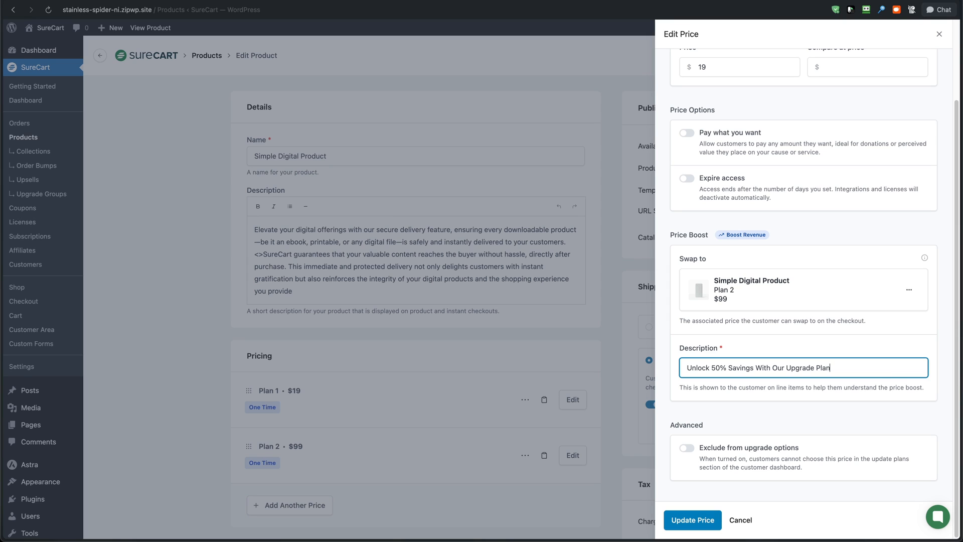
left_click(703, 520)
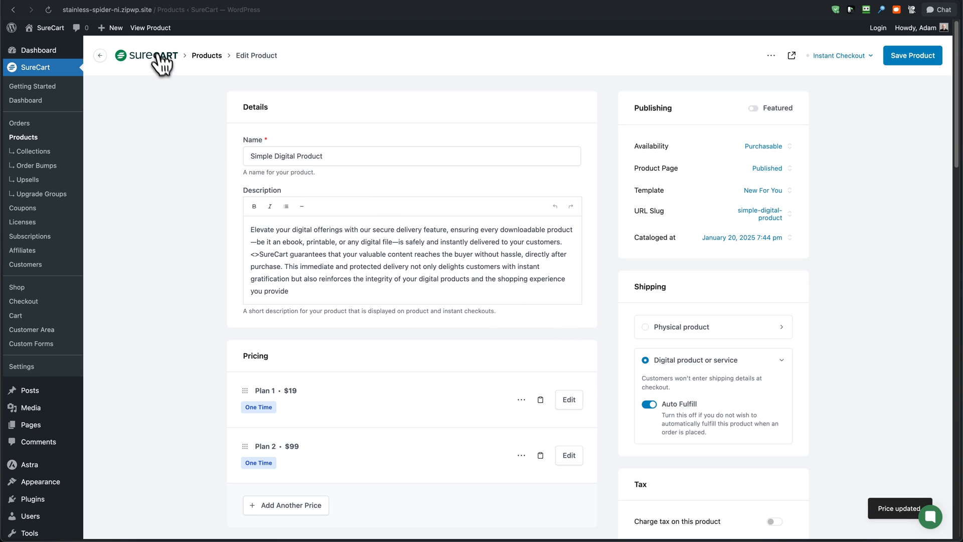
View the Simple Digital Product page, start buying Plan 1 and turn on the $99 upgrade offer at checkout
left_click(150, 28)
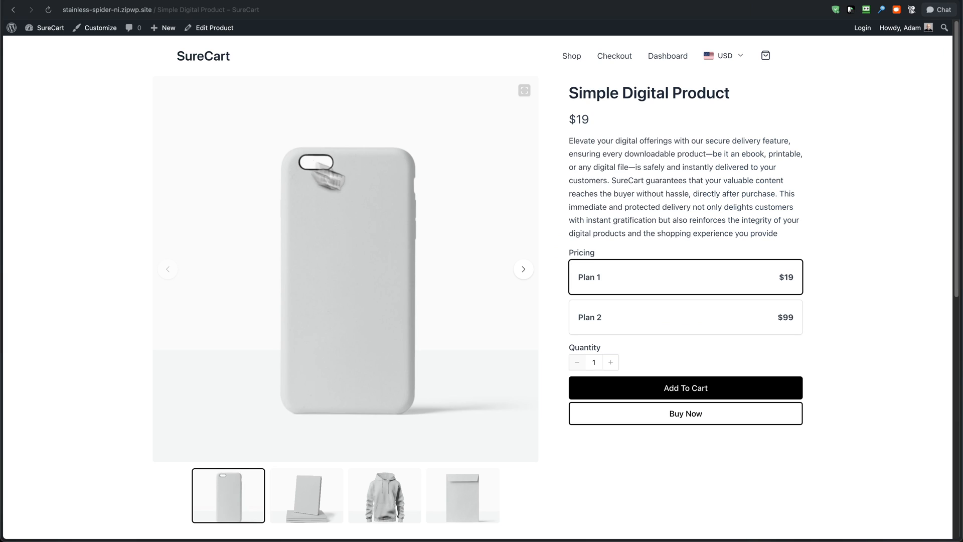
left_click(651, 424)
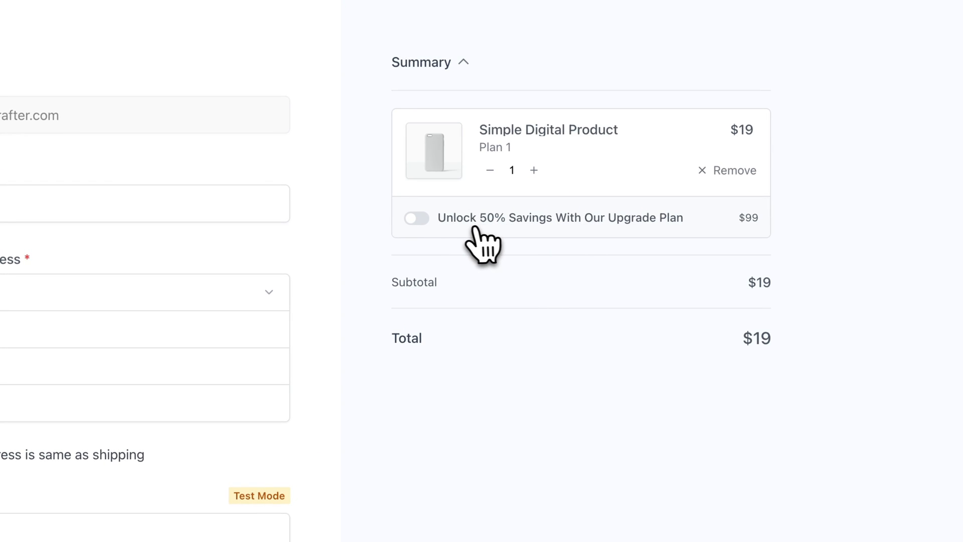
left_click(419, 217)
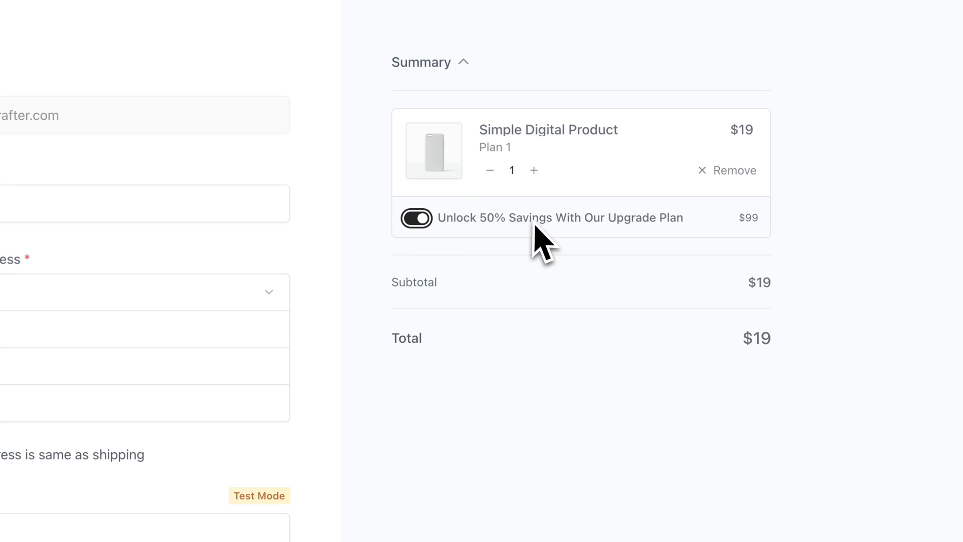